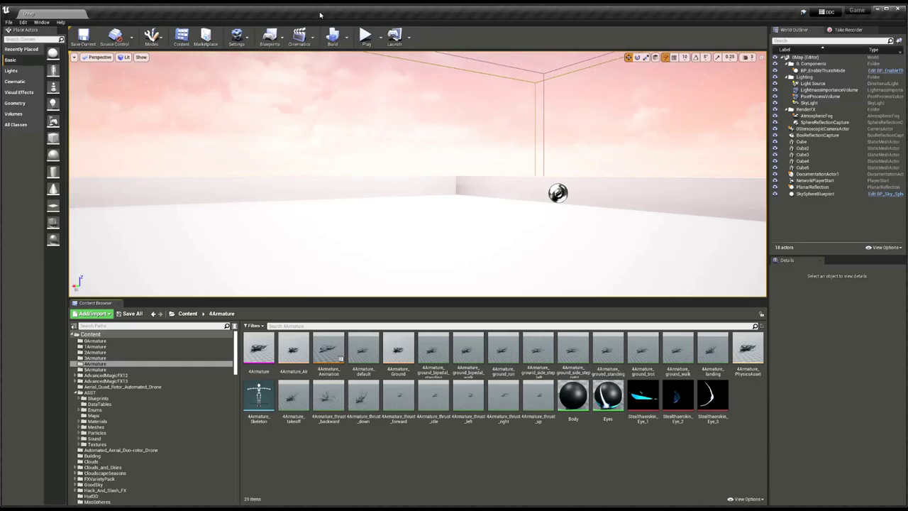
Place ground_run, ground_trot, ground_standing and ground_walk on the 4Armature_Ground grid points
{"action": "double_click", "coordinate": [387, 347]}
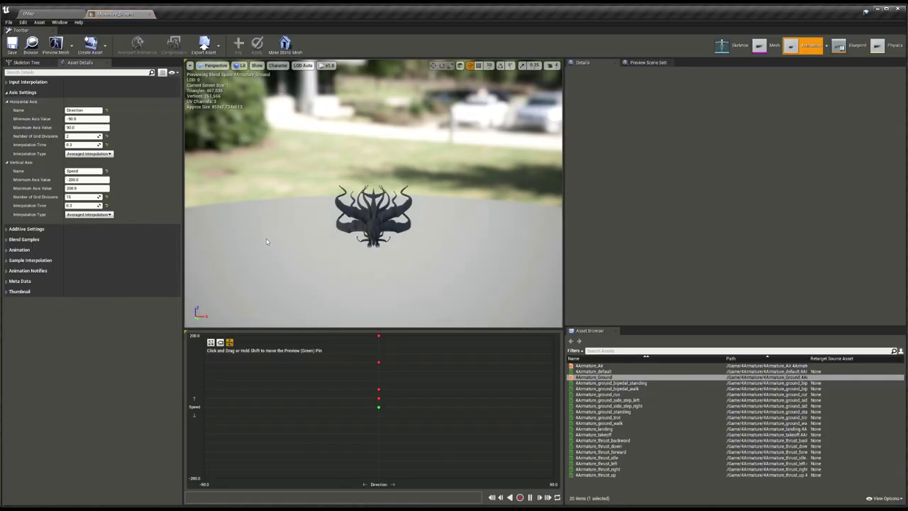
{"action": "left_click_drag", "start_coordinate": [625, 394], "coordinate": [408, 359]}
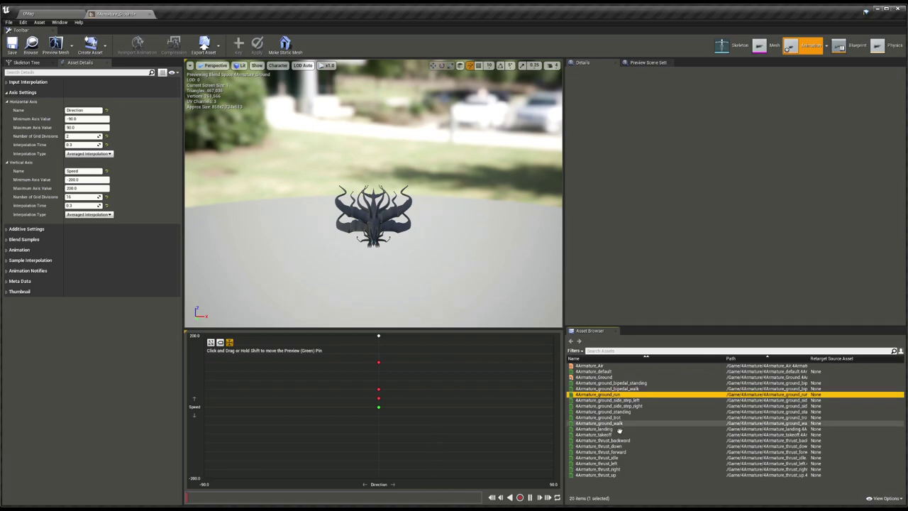
{"action": "left_click_drag", "start_coordinate": [686, 417], "coordinate": [411, 392]}
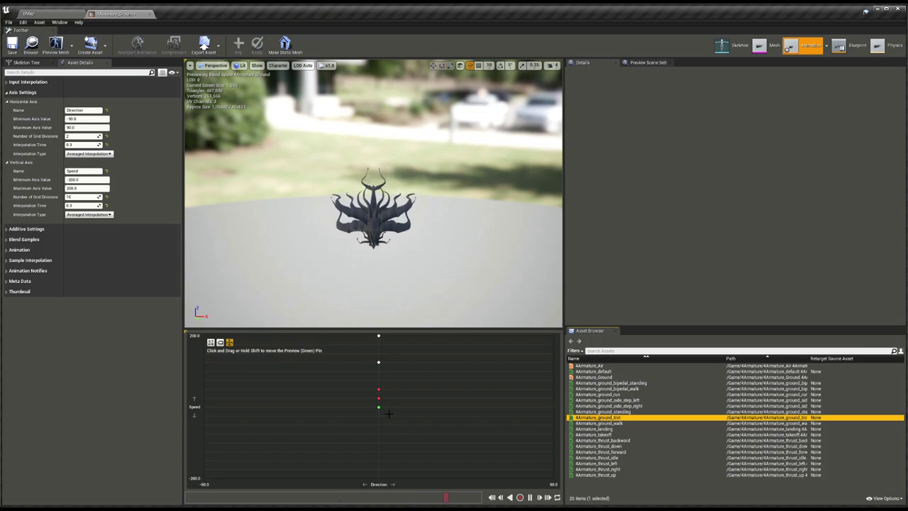
{"action": "left_click_drag", "start_coordinate": [398, 419], "coordinate": [411, 430]}
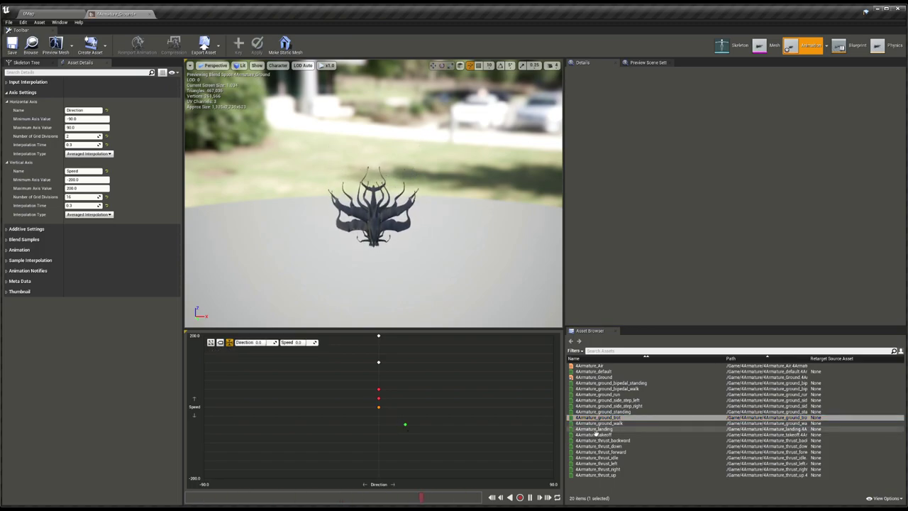
{"action": "left_click_drag", "start_coordinate": [619, 411], "coordinate": [381, 413]}
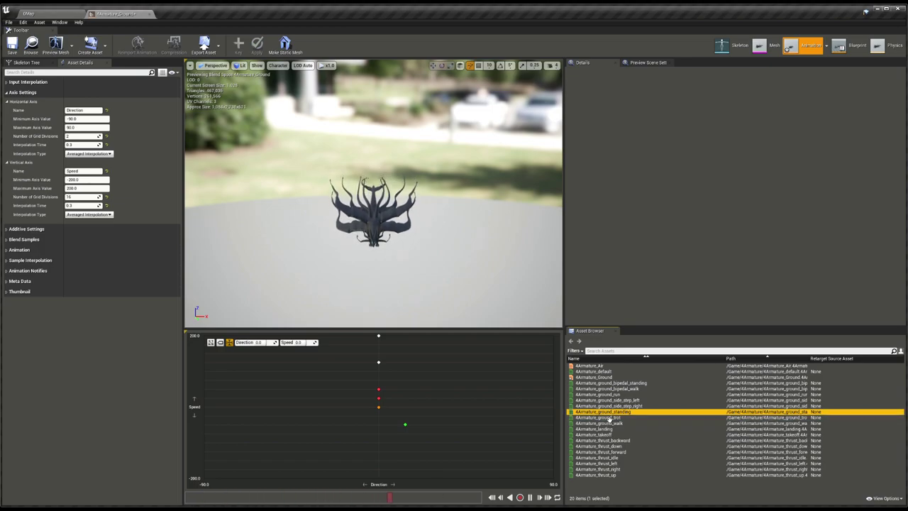
{"action": "left_click_drag", "start_coordinate": [379, 402], "coordinate": [378, 414]}
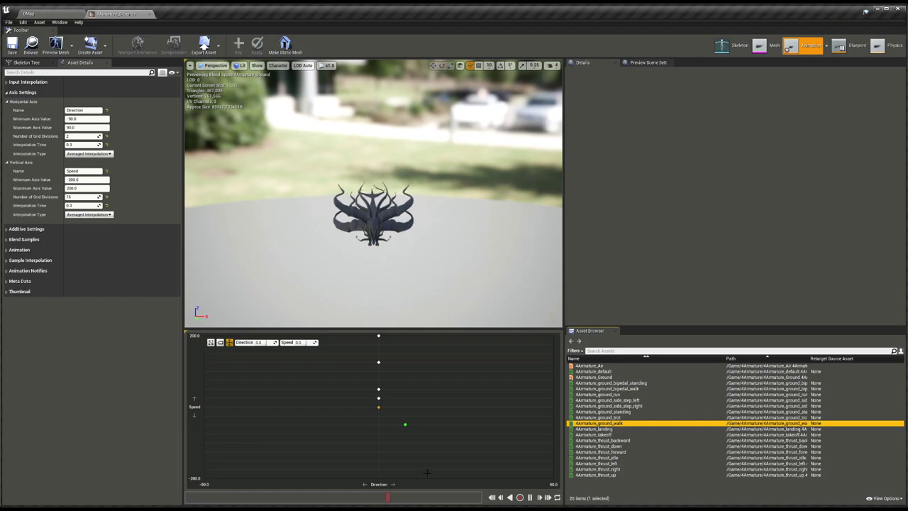
Save the Ground blend space and go back to the level's Content Browser
{"action": "left_click", "coordinate": [13, 50]}
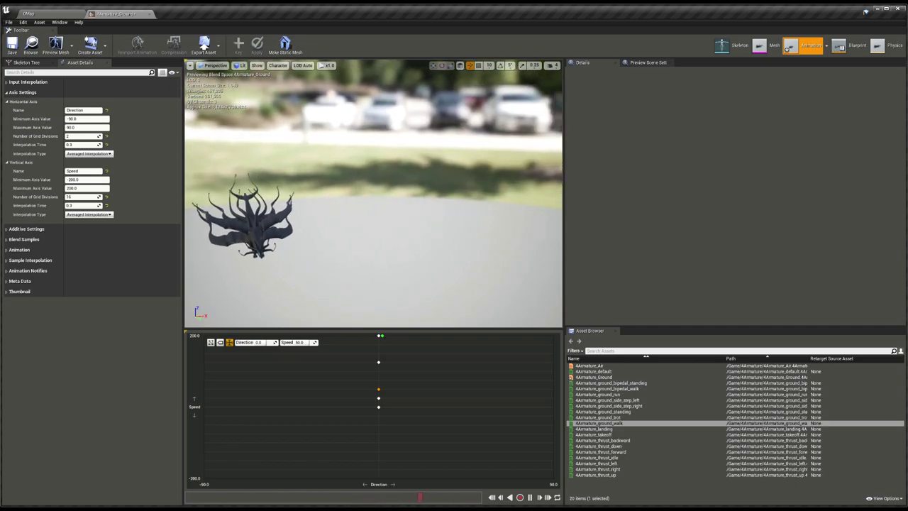
{"action": "mouse_move", "coordinate": [383, 213]}
{"action": "left_mouse_down"}
{"action": "mouse_move", "coordinate": [312, 213]}
{"action": "mouse_move", "coordinate": [369, 213]}
{"action": "left_mouse_up"}
{"action": "left_click", "coordinate": [27, 48]}
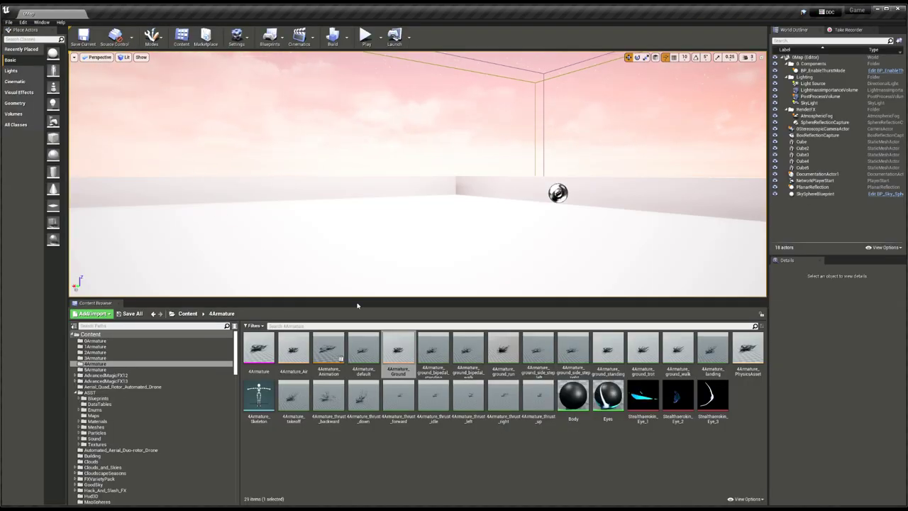
Assign thrust_left, thrust_right, thrust_idle, thrust_forward and thrust_backward to the 4Armature_Air grid points
{"action": "double_click", "coordinate": [292, 349]}
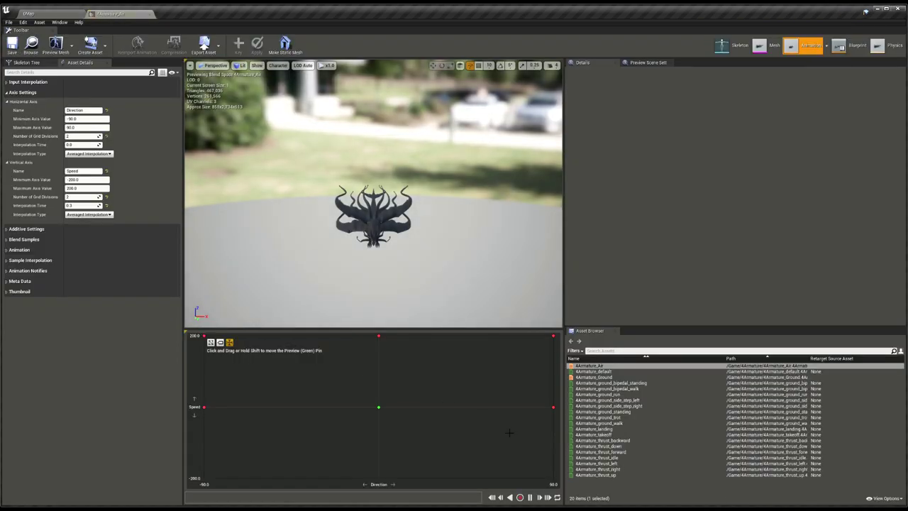
{"action": "left_click", "coordinate": [637, 464]}
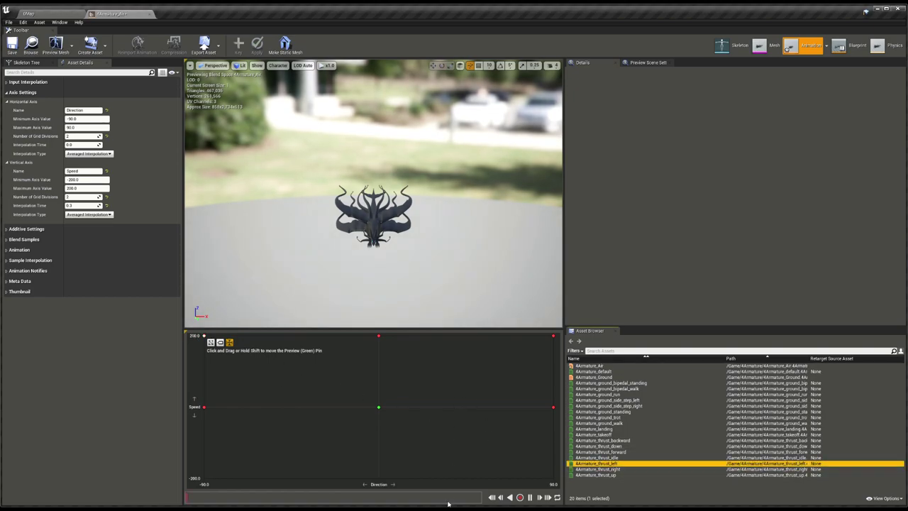
{"action": "left_click", "coordinate": [585, 470]}
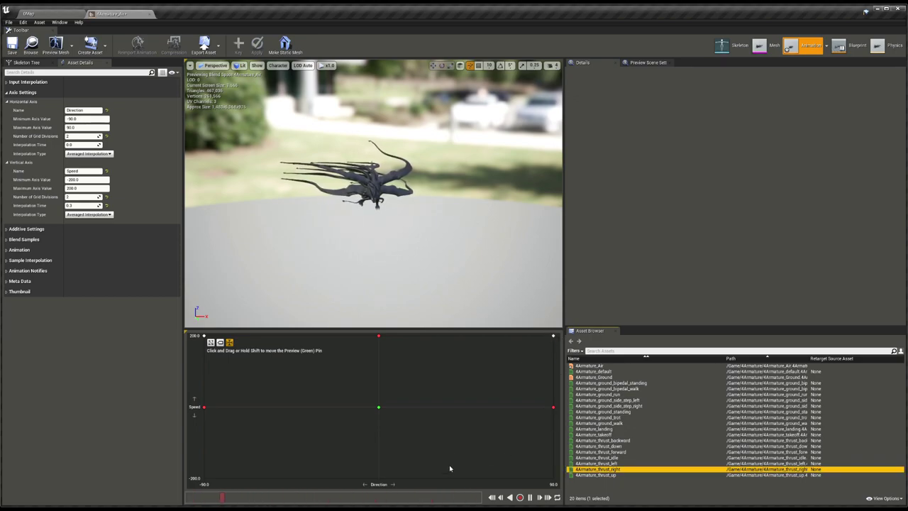
{"action": "left_click", "coordinate": [617, 457]}
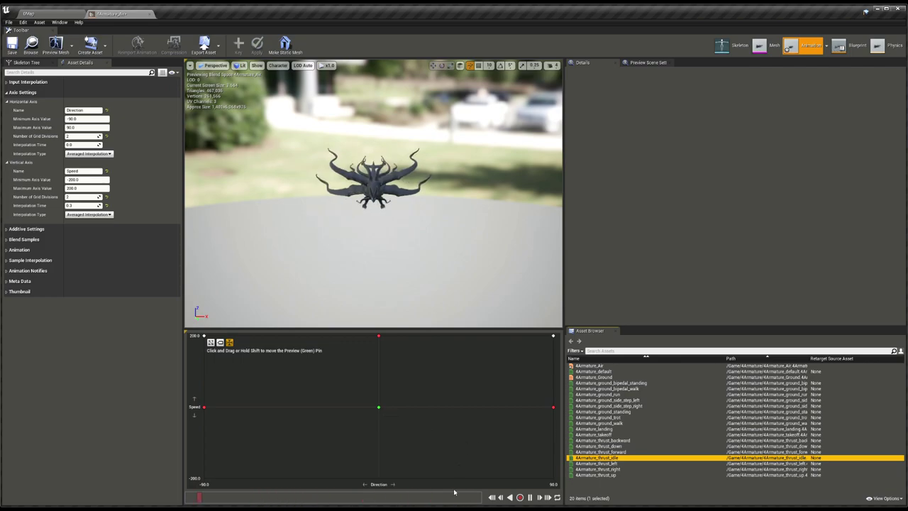
{"action": "key", "text": "Up"}
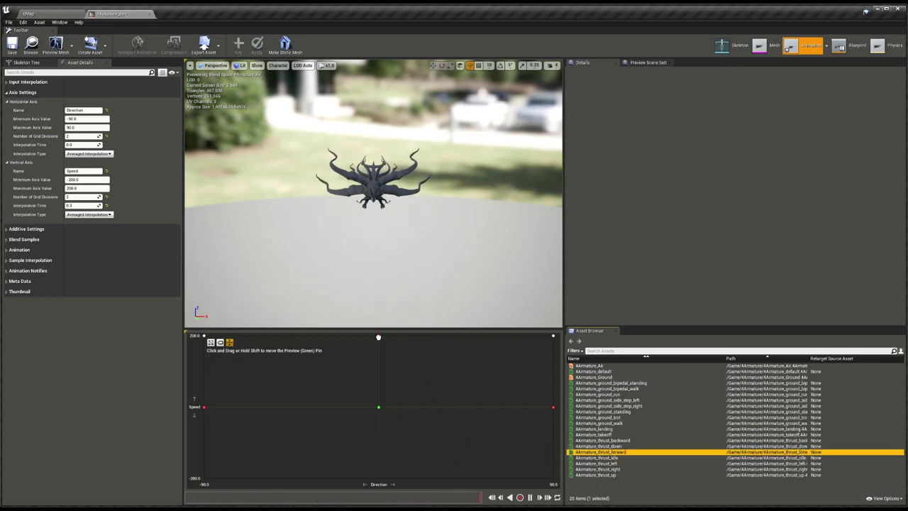
{"action": "left_click", "coordinate": [626, 464]}
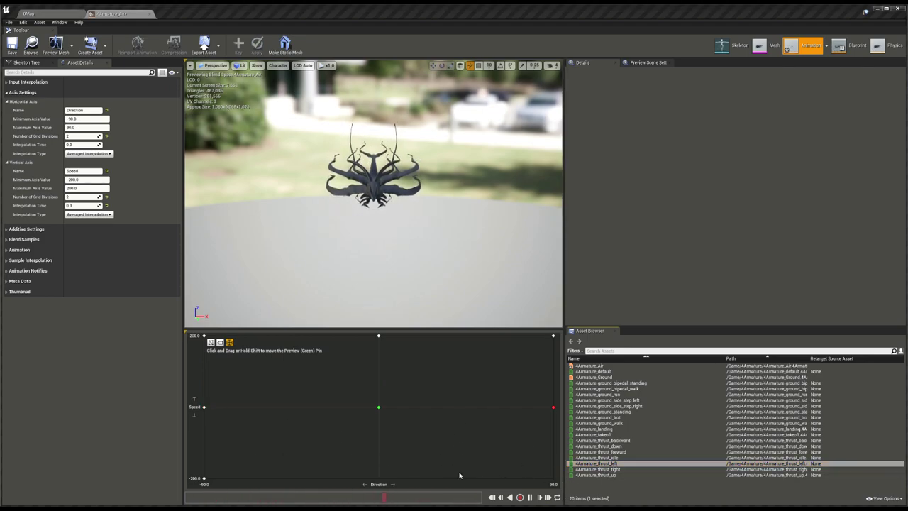
{"action": "key", "text": "Down"}
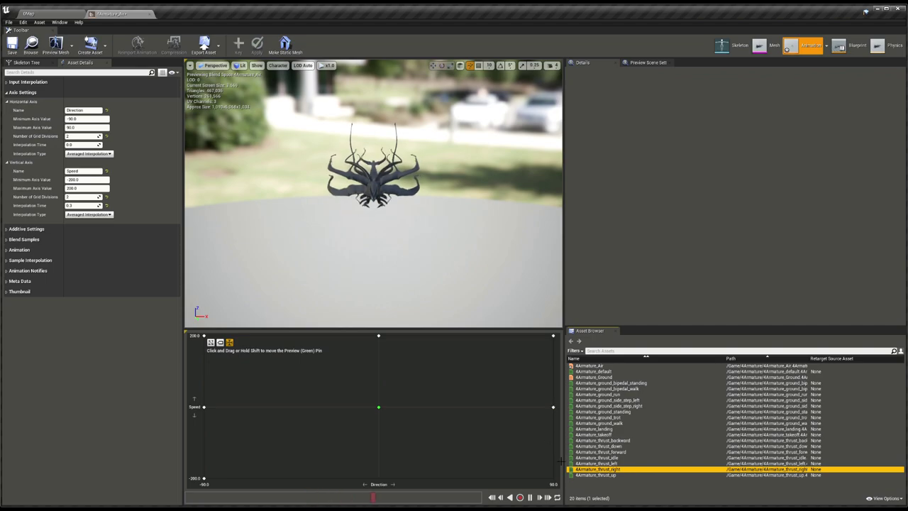
{"action": "key", "text": "Up"}
{"action": "key", "text": "Up"}
{"action": "key", "text": "Up"}
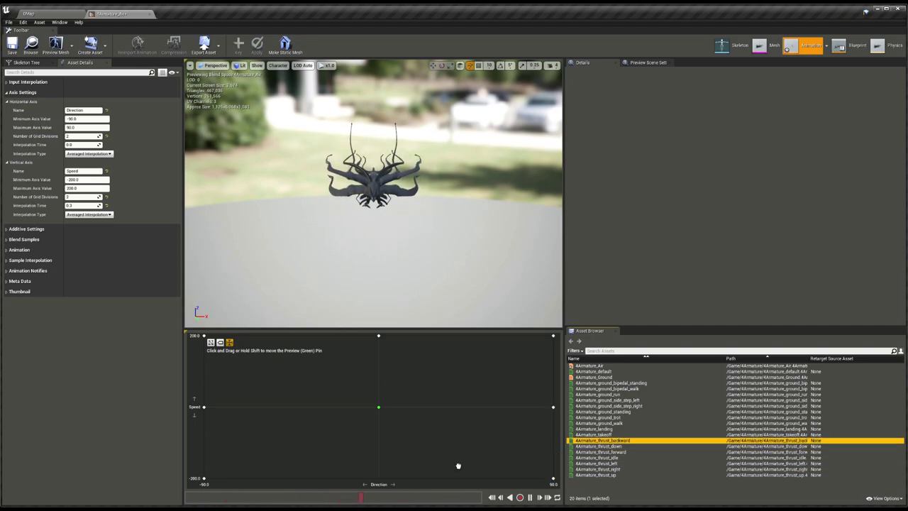
Preview the Air blend, close its editor, and select the 4Armature_Animation blueprint
{"action": "left_click_drag", "start_coordinate": [380, 410], "coordinate": [413, 402]}
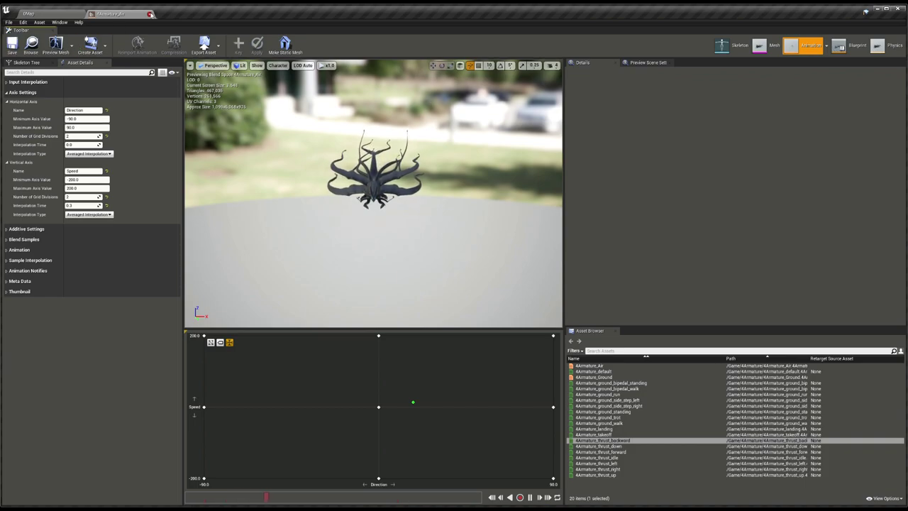
{"action": "left_click", "coordinate": [148, 14]}
{"action": "left_click", "coordinate": [330, 360]}
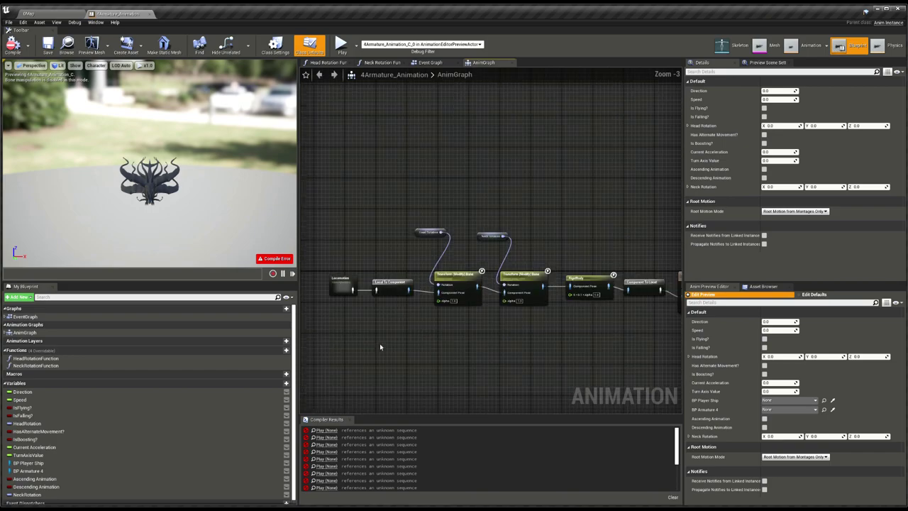
Review the Ground, GroundAlternate and Ascend state graphs and the Neck Rotation function
{"action": "double_click", "coordinate": [333, 285]}
{"action": "double_click", "coordinate": [452, 308]}
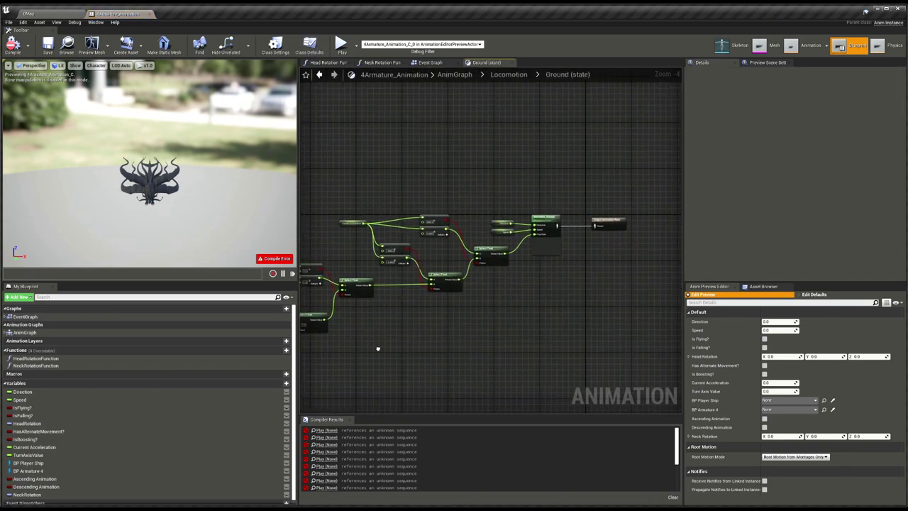
{"action": "left_click", "coordinate": [498, 76]}
{"action": "double_click", "coordinate": [444, 233]}
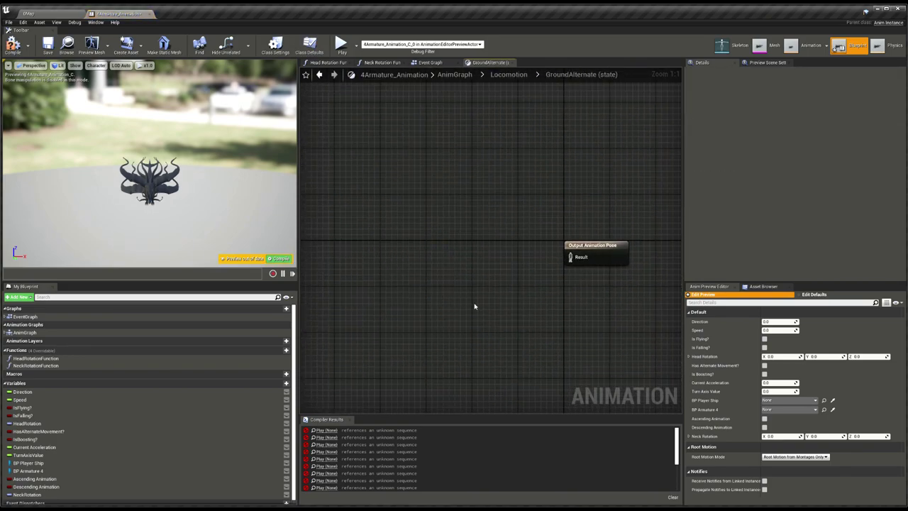
{"action": "left_click", "coordinate": [493, 77]}
{"action": "double_click", "coordinate": [376, 137]}
{"action": "left_click", "coordinate": [443, 249]}
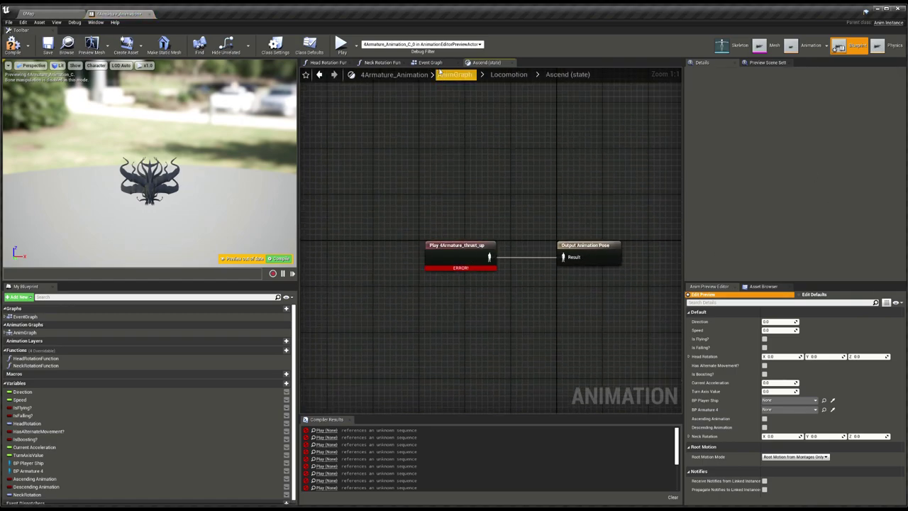
{"action": "left_click", "coordinate": [382, 62]}
{"action": "double_click", "coordinate": [24, 332]}
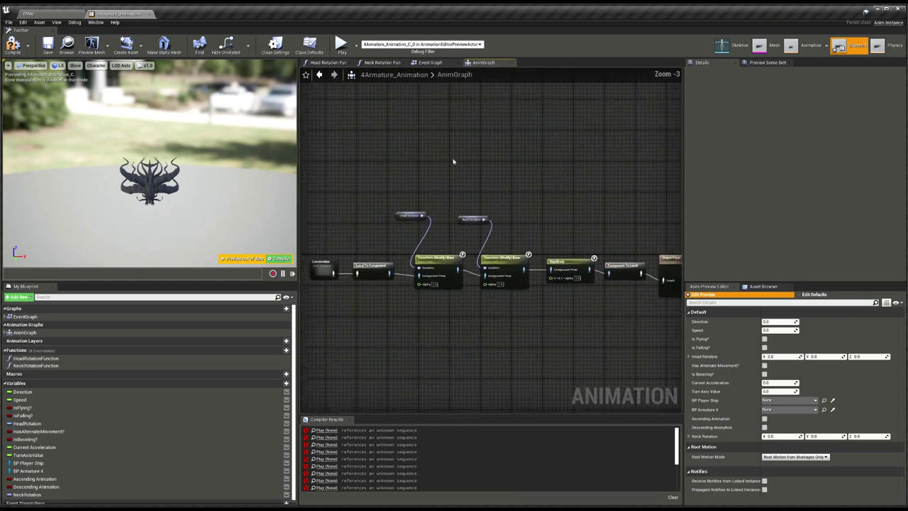
Check the Descend, Ascend, Ground and JumpStart states, and make MidJump play 4Armature_thrust_left
{"action": "double_click", "coordinate": [320, 269]}
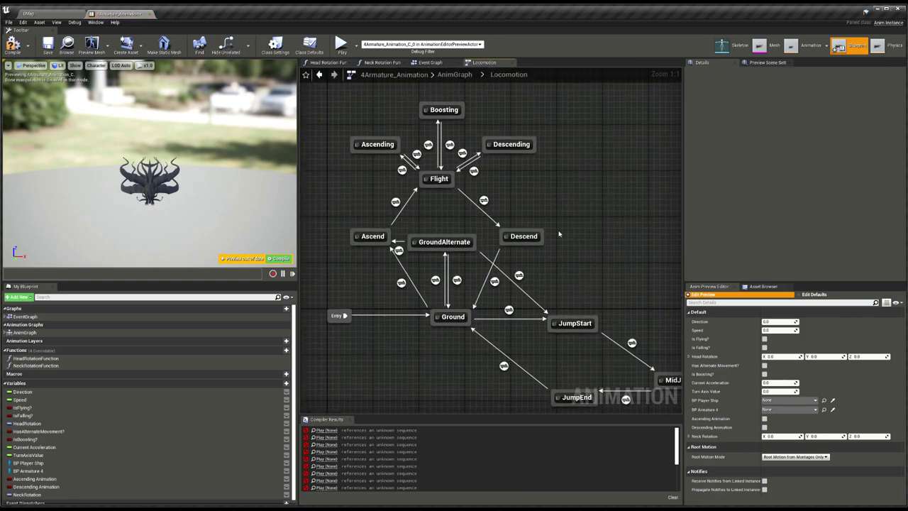
{"action": "double_click", "coordinate": [520, 235]}
{"action": "left_click", "coordinate": [458, 250]}
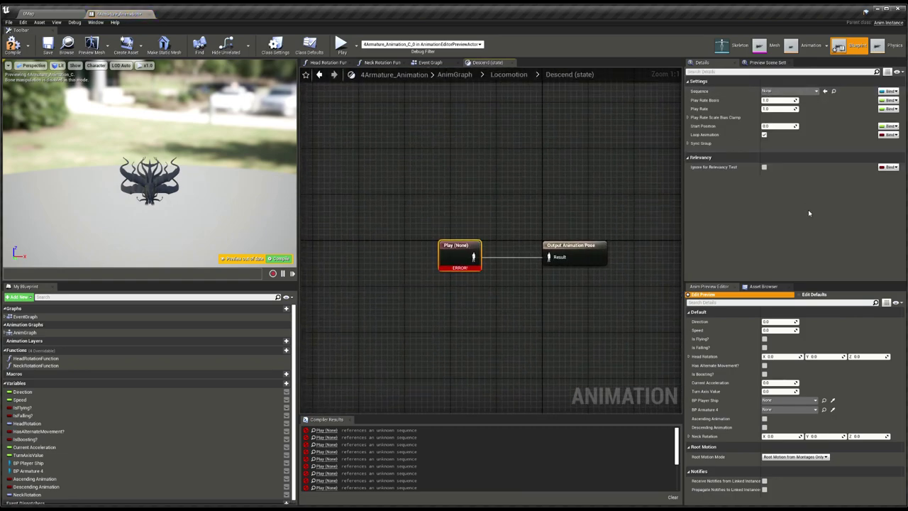
{"action": "left_click", "coordinate": [508, 74]}
{"action": "left_click", "coordinate": [373, 228]}
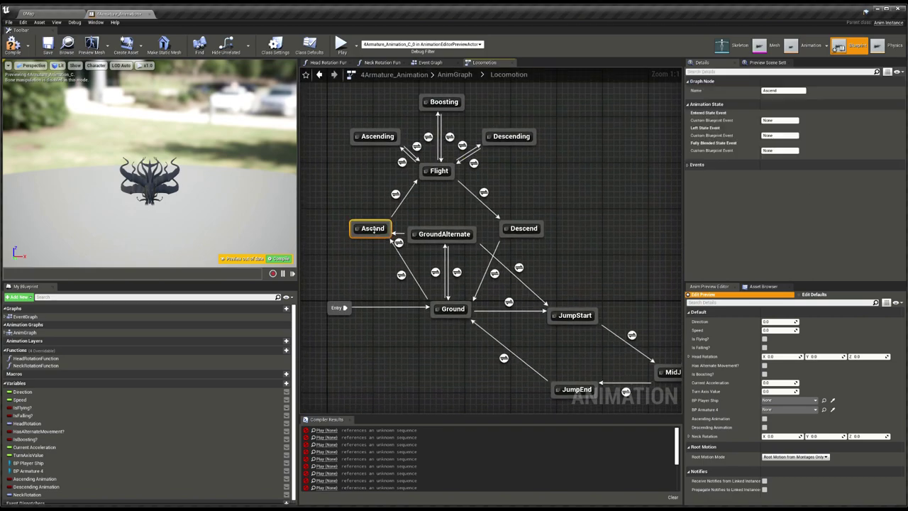
{"action": "double_click", "coordinate": [372, 228]}
{"action": "left_click", "coordinate": [508, 74]}
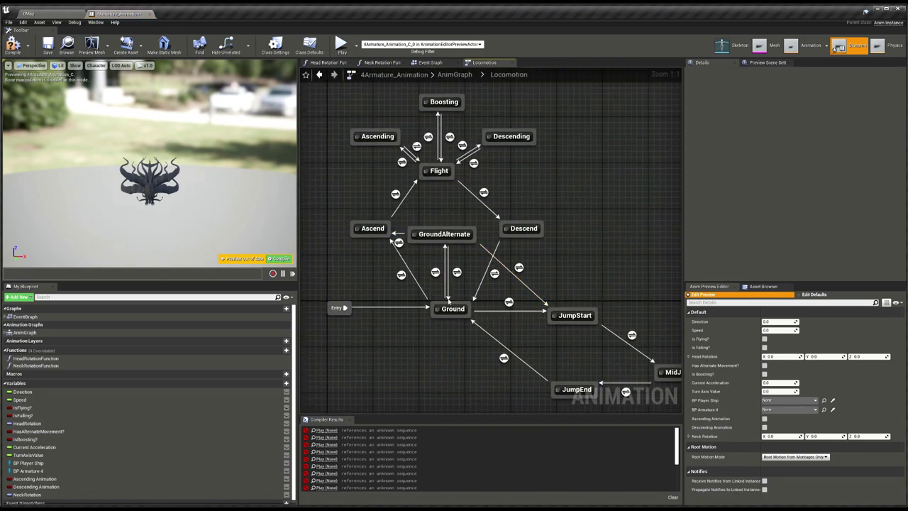
{"action": "double_click", "coordinate": [451, 308]}
{"action": "left_click", "coordinate": [509, 73]}
{"action": "double_click", "coordinate": [575, 314]}
{"action": "left_click", "coordinate": [439, 251]}
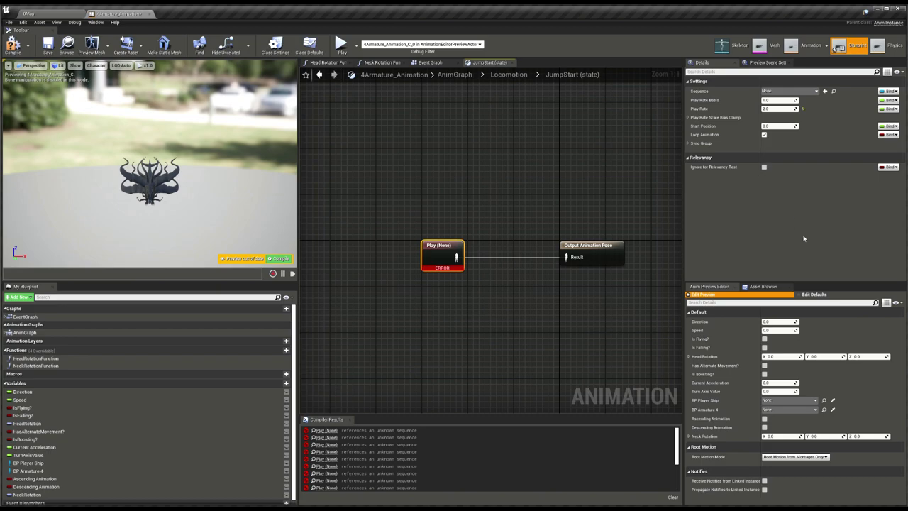
{"action": "left_click", "coordinate": [509, 74]}
{"action": "double_click", "coordinate": [670, 340]}
{"action": "left_click", "coordinate": [464, 252]}
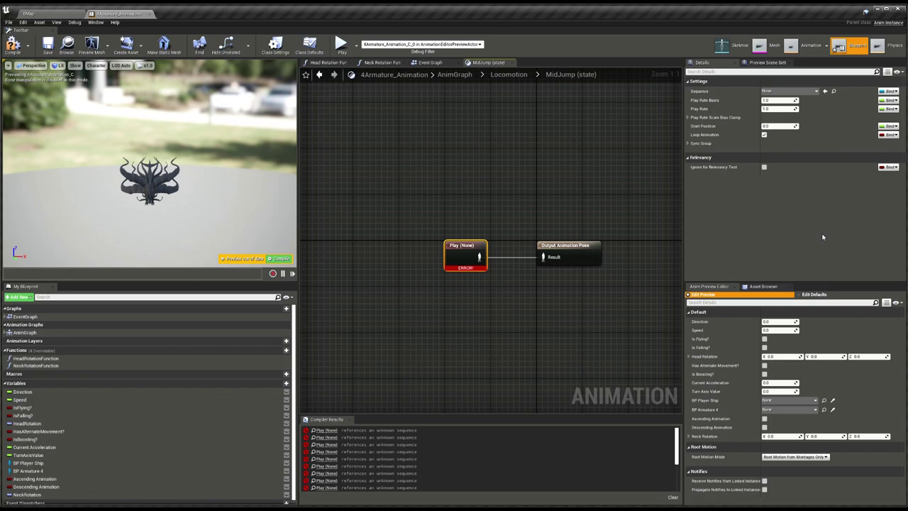
{"action": "left_click", "coordinate": [825, 90]}
Review the JumpEnd, Descending, Ascending and Boosting states, then recompile the blueprint with F7
{"action": "left_click", "coordinate": [509, 74]}
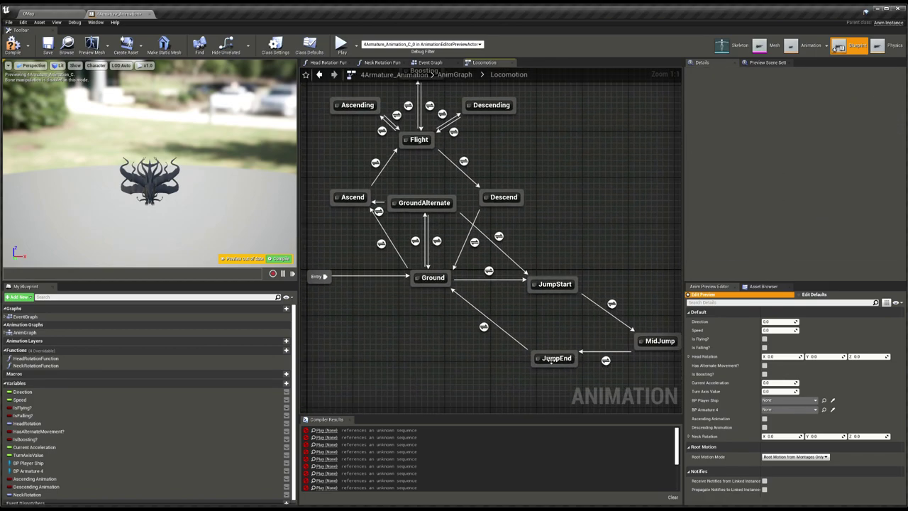
{"action": "double_click", "coordinate": [551, 356]}
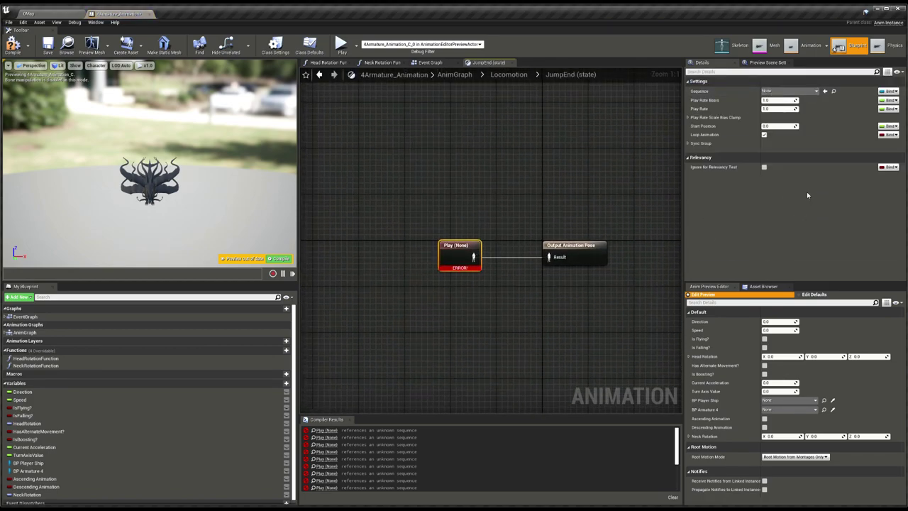
{"action": "left_click", "coordinate": [509, 74]}
{"action": "double_click", "coordinate": [503, 156]}
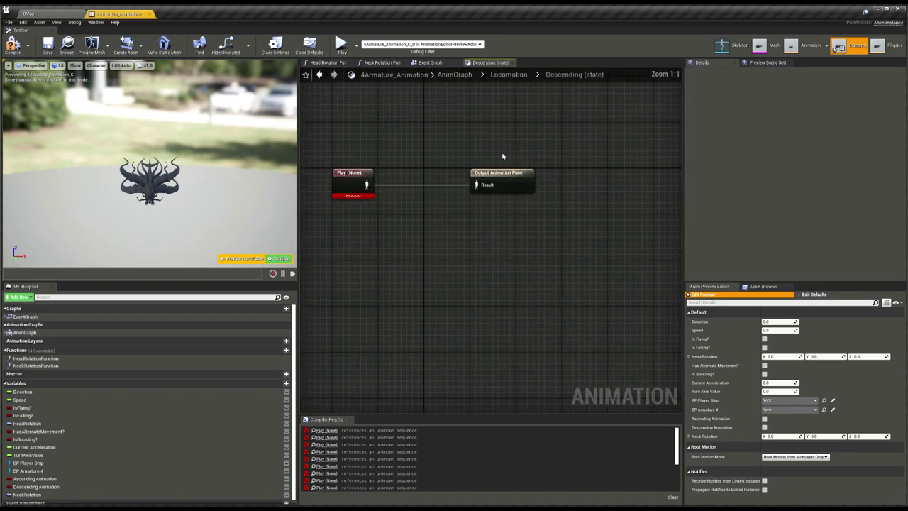
{"action": "left_click", "coordinate": [509, 74]}
{"action": "double_click", "coordinate": [426, 156]}
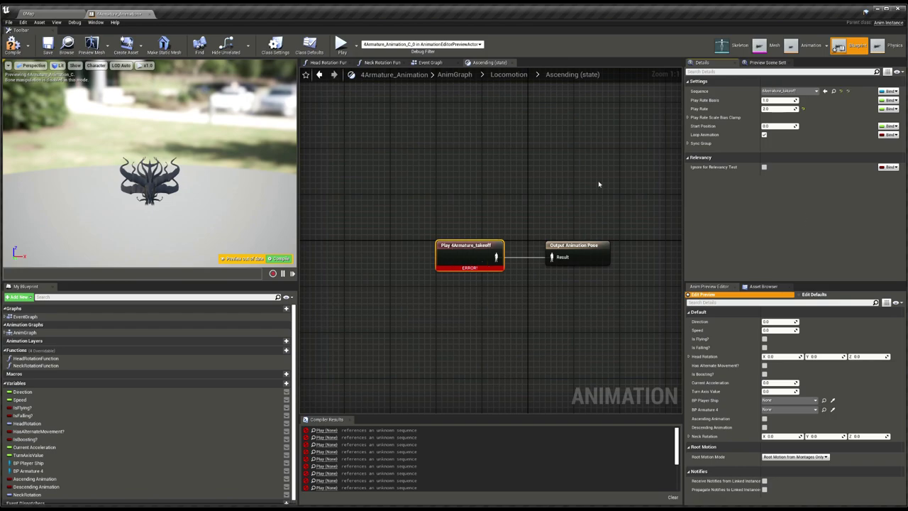
{"action": "left_click", "coordinate": [509, 74]}
{"action": "double_click", "coordinate": [439, 99]}
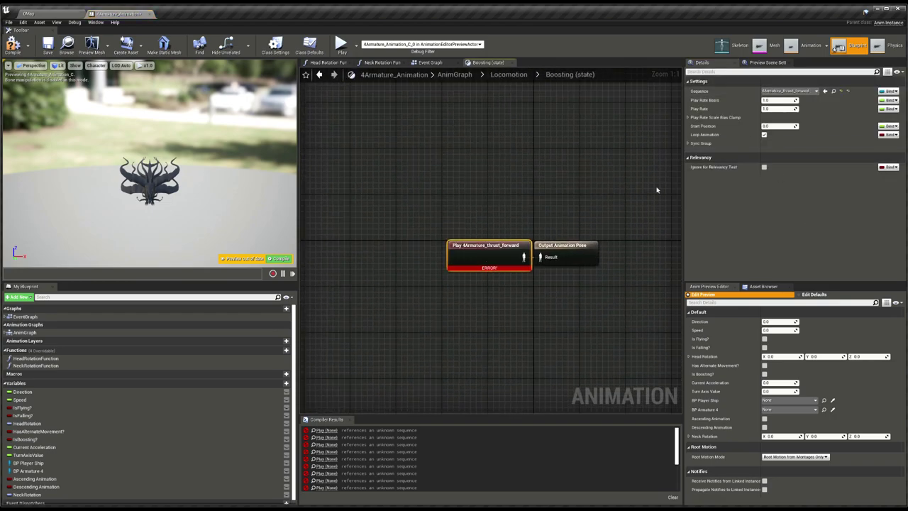
{"action": "left_click", "coordinate": [509, 74]}
{"action": "key", "text": "F7"}
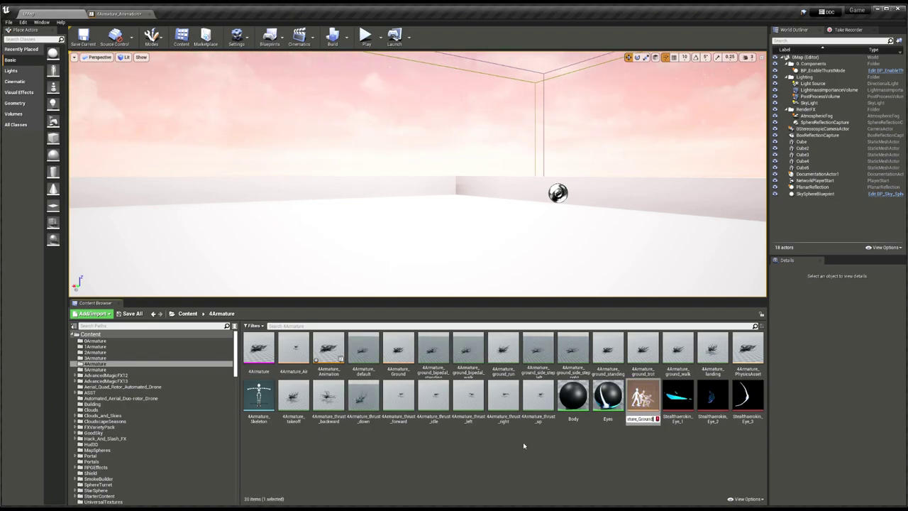
Finish the asset name as 4Armature_Ground_Bipedal and open it in the Blend Space editor
{"action": "type", "text": "Bi"}
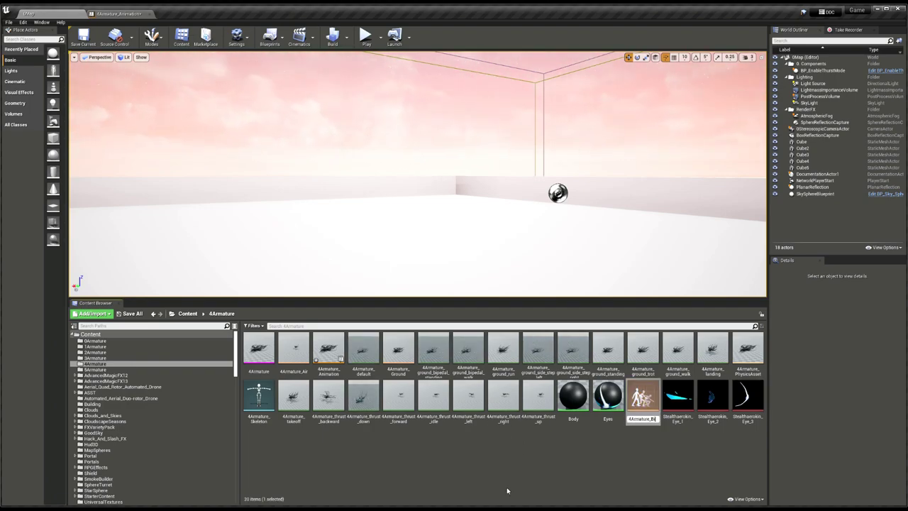
{"action": "key", "text": "BackSpace"}
{"action": "type", "text": "Ground"}
{"action": "key", "text": "Return"}
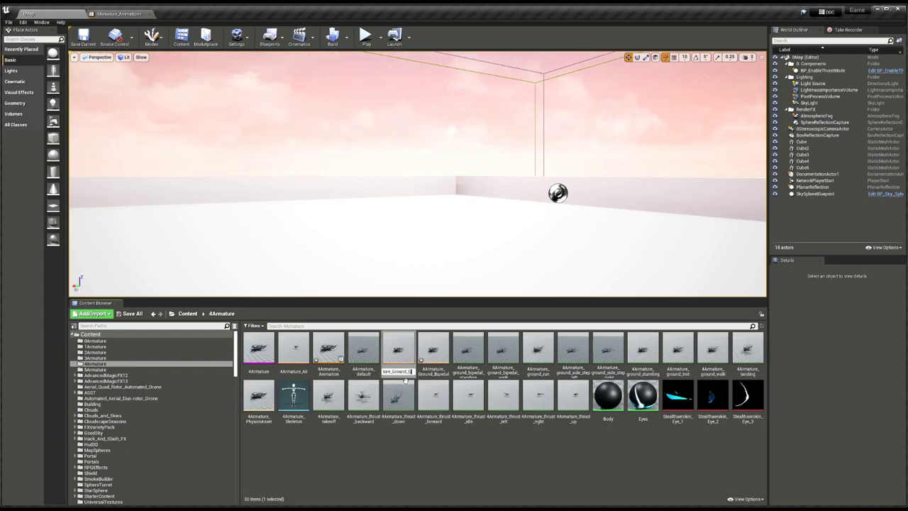
{"action": "key", "text": "Return"}
{"action": "double_click", "coordinate": [399, 350]}
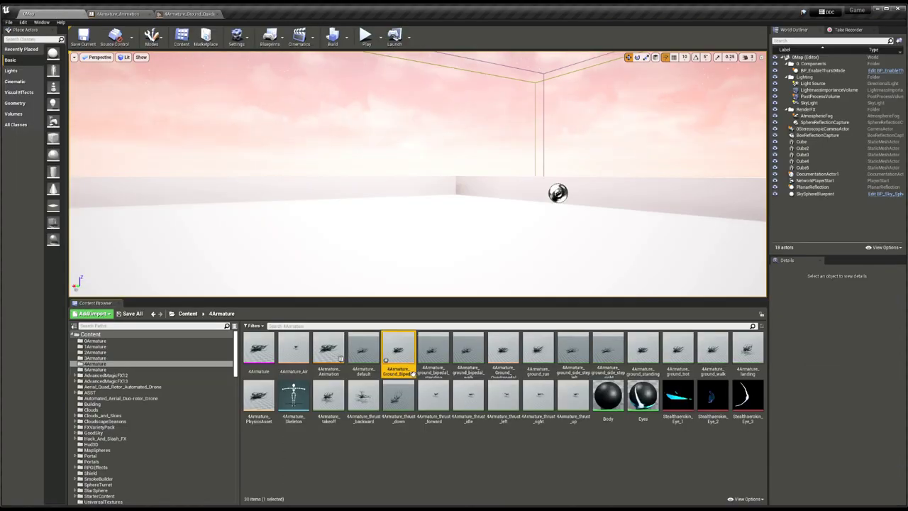
Set the horizontal axis to Direction, -90 to 90, 2 divisions, 0.3 interpolation time
{"action": "type", "text": "tion"}
{"action": "key", "text": "Return"}
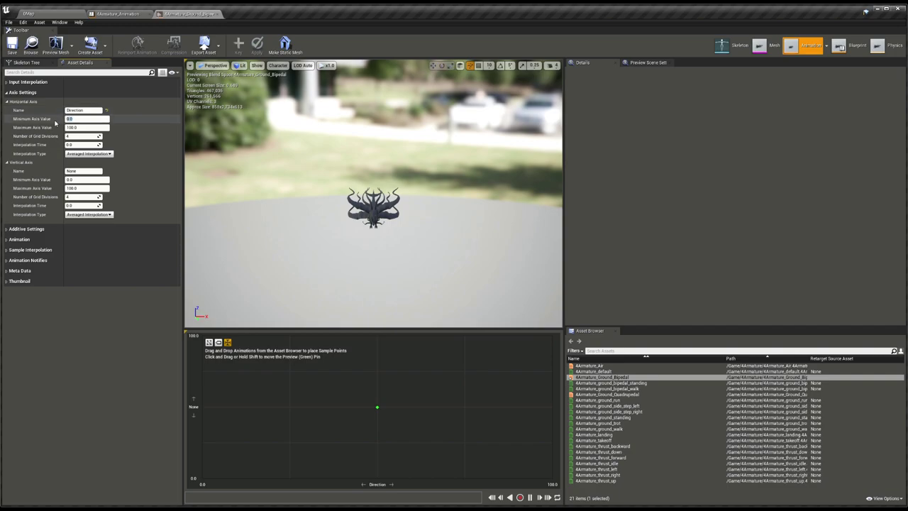
{"action": "key", "text": "Tab"}
{"action": "type", "text": "90"}
{"action": "key", "text": "Tab"}
{"action": "type", "text": "2"}
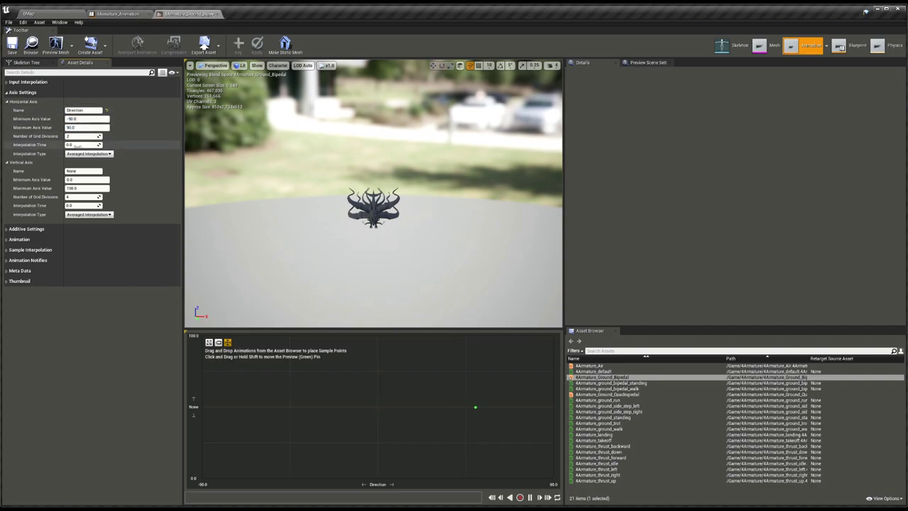
{"action": "key", "text": "Tab"}
{"action": "type", "text": ".3"}
{"action": "key", "text": "Tab"}
Set the vertical axis to Speed, -200 to 200, with 0.3 interpolation time
{"action": "type", "text": "S"}
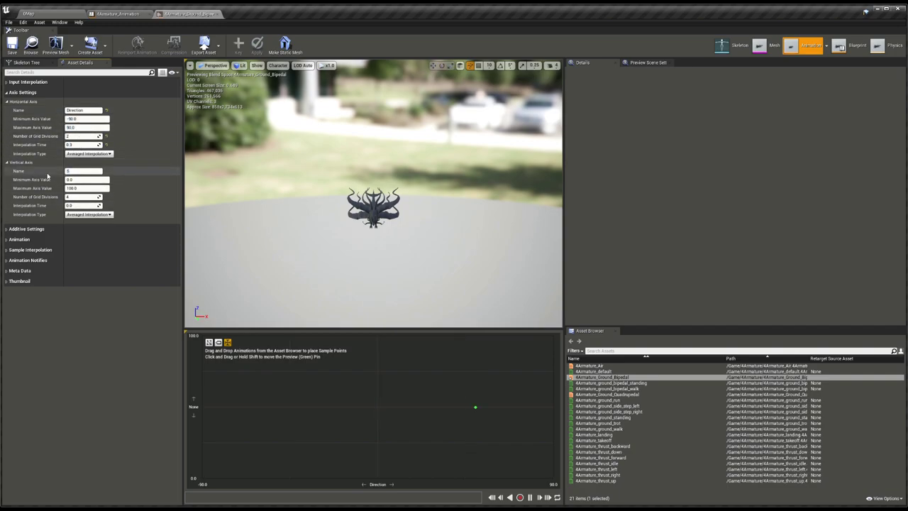
{"action": "left_click", "coordinate": [85, 182]}
{"action": "key", "text": "Tab"}
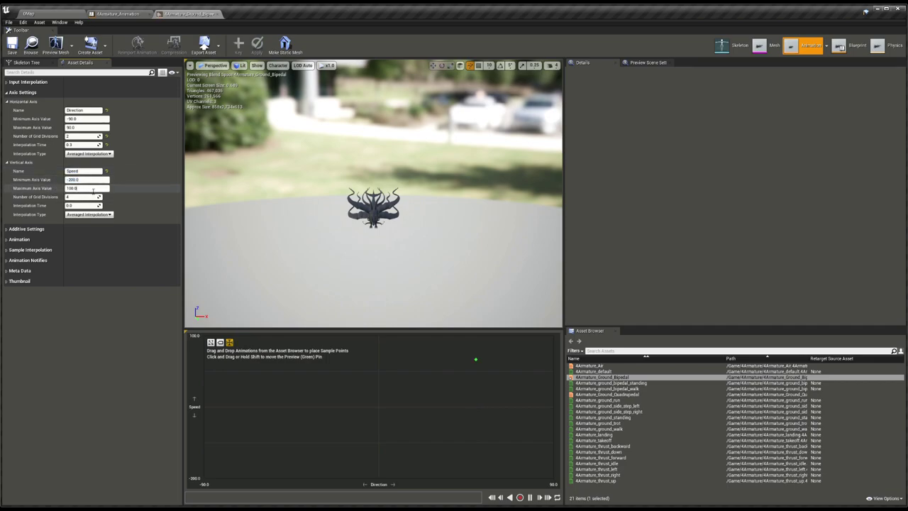
{"action": "type", "text": "200"}
{"action": "key", "text": "Return"}
{"action": "left_click", "coordinate": [80, 205]}
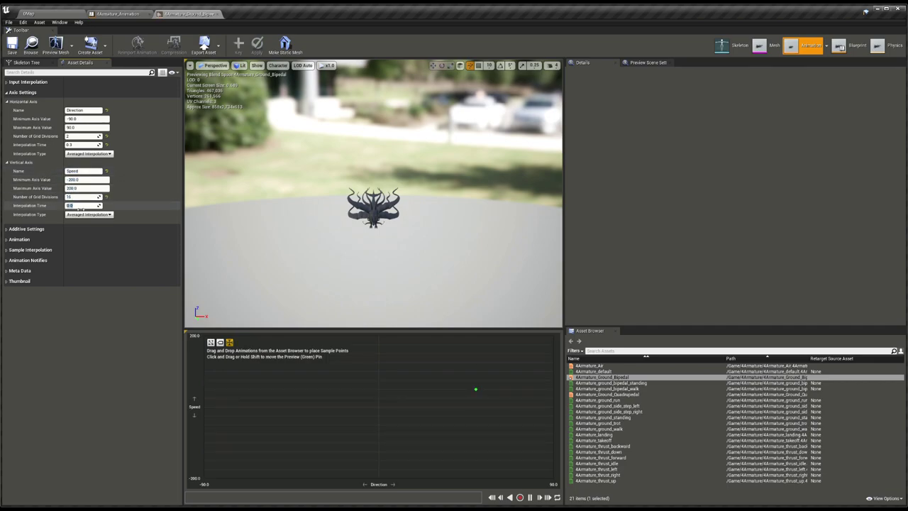
{"action": "type", "text": "0.3"}
{"action": "key", "text": "Return"}
Add 4Armature_ground_walk and the bipedal standing animation as samples, then preview the grid centre
{"action": "left_click_drag", "start_coordinate": [599, 428], "coordinate": [378, 388]}
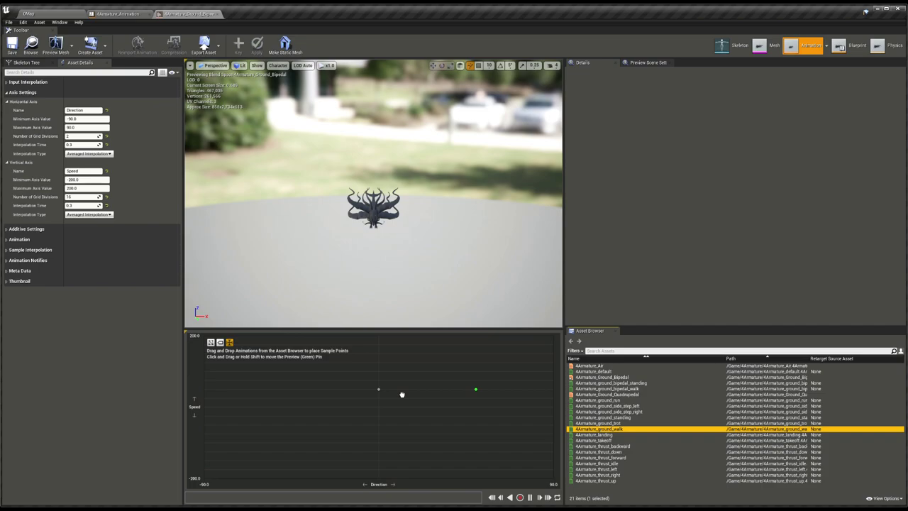
{"action": "left_click_drag", "start_coordinate": [612, 383], "coordinate": [405, 402]}
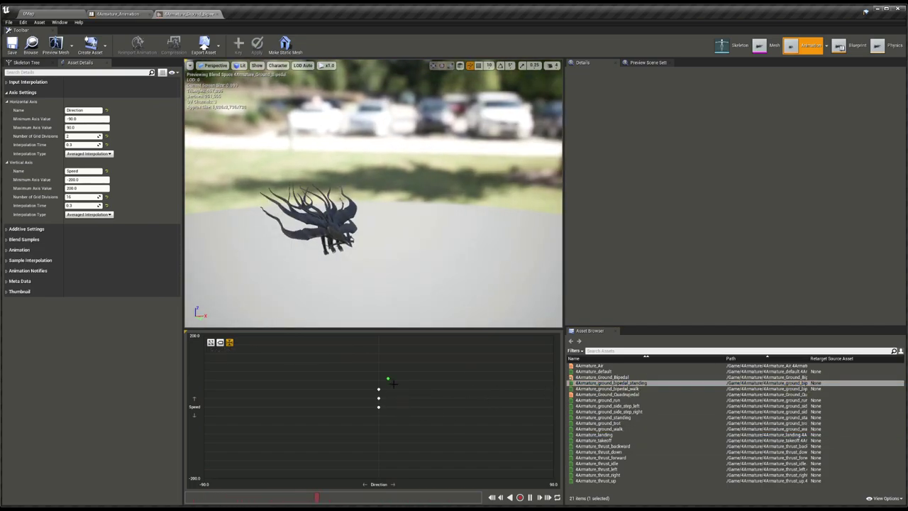
{"action": "left_click_drag", "start_coordinate": [390, 378], "coordinate": [388, 415]}
{"action": "left_click", "coordinate": [379, 407]}
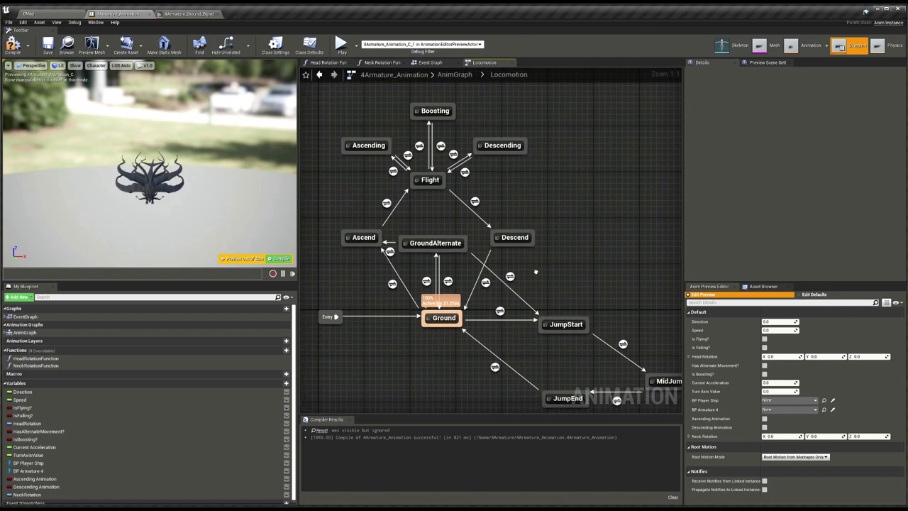
Open the Ground state's graph in the Locomotion state machine
{"action": "double_click", "coordinate": [427, 313]}
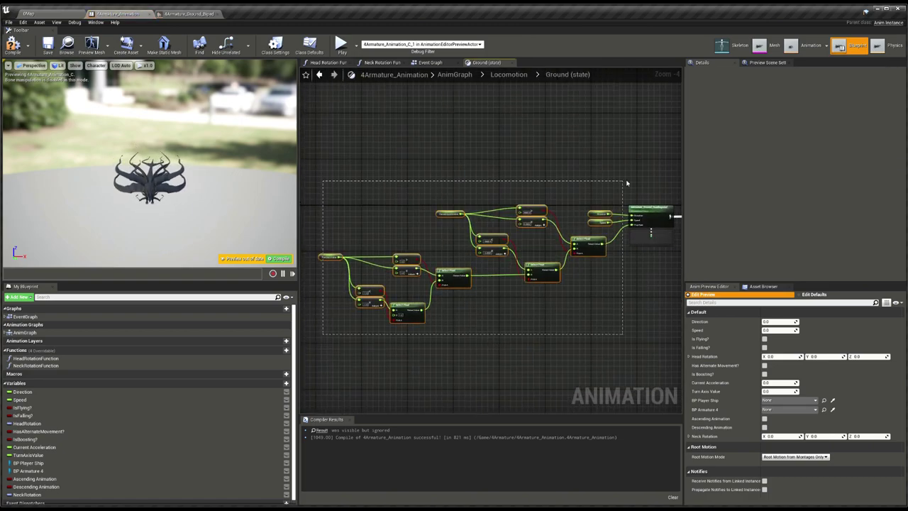